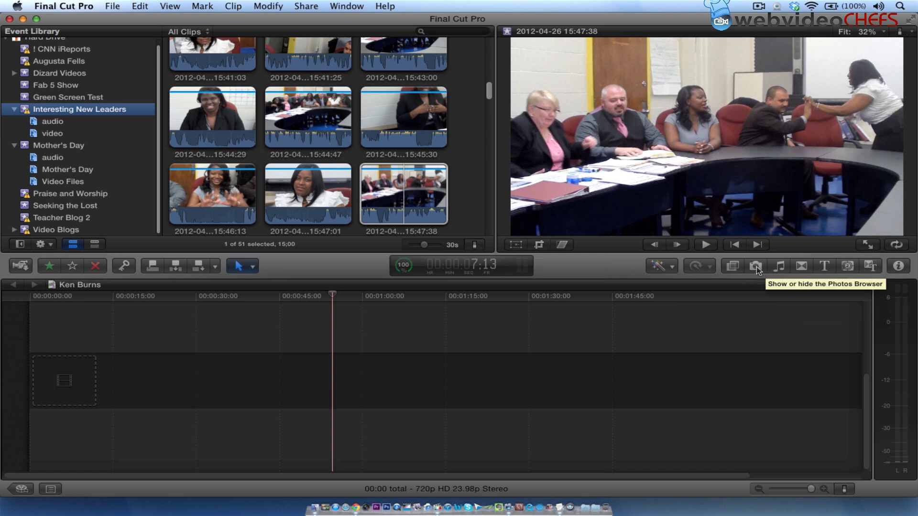
Step: Open the Photos Browser beside the Ken Burns timeline and briefly expand the iPhoto library
click(755, 266)
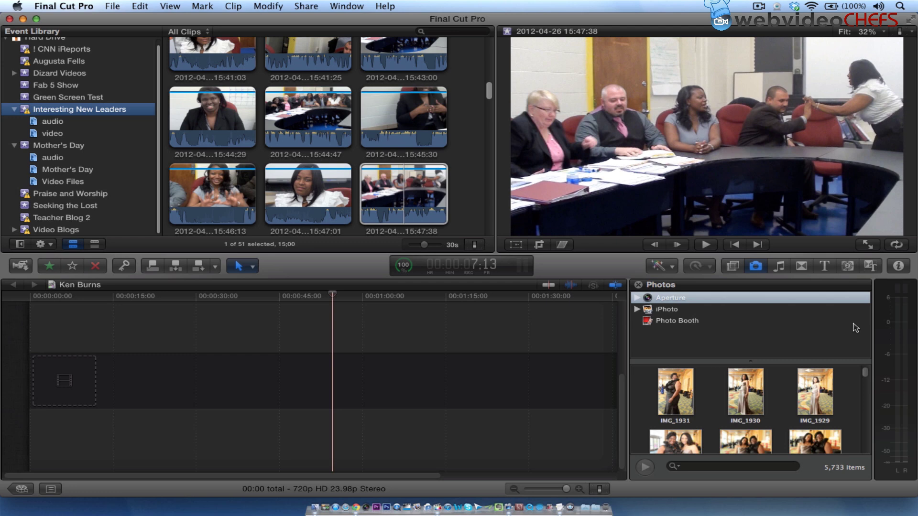
click(637, 309)
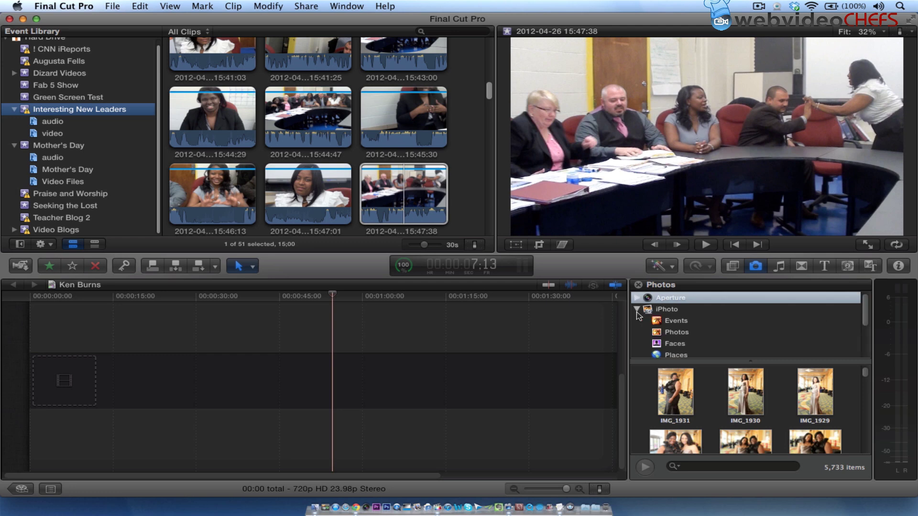
click(637, 310)
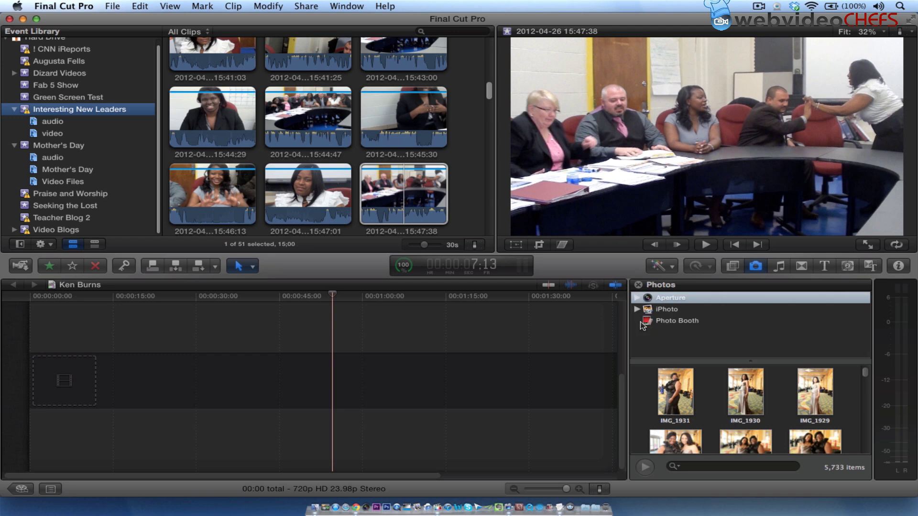
Step: Scroll to the football shots, preview IMG_0324 enlarged, then select IMG_0315
drag(865, 372, 864, 392)
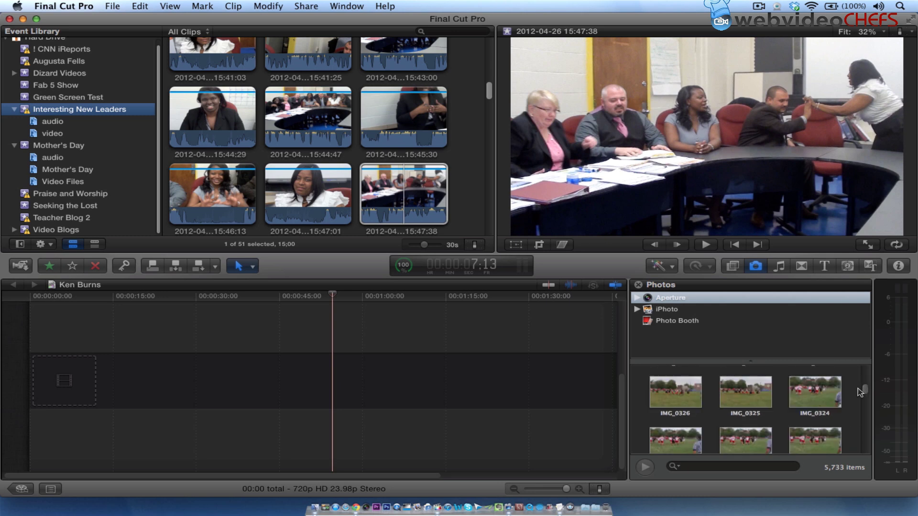
click(816, 396)
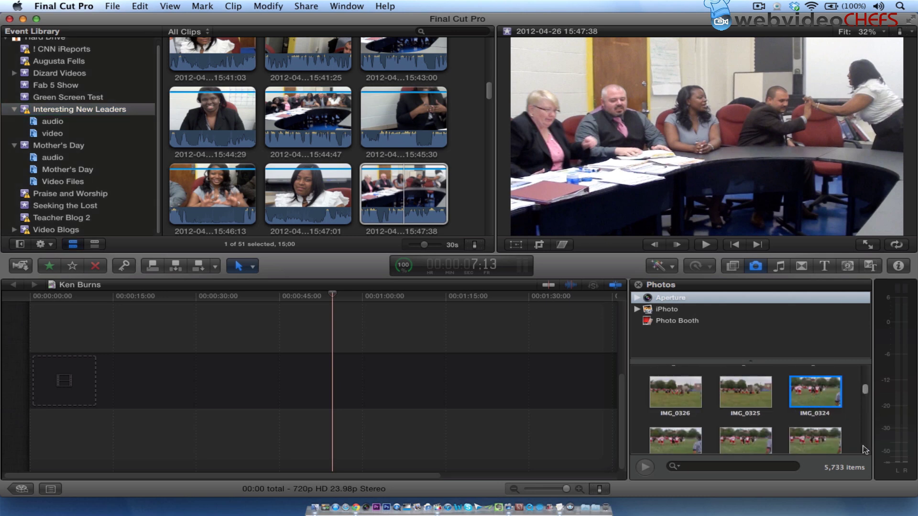
double_click(814, 388)
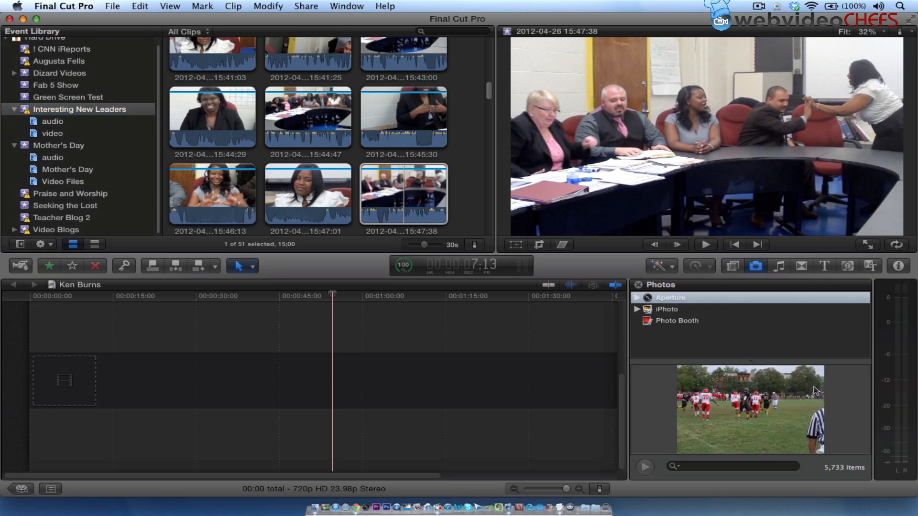
click(768, 408)
click(838, 444)
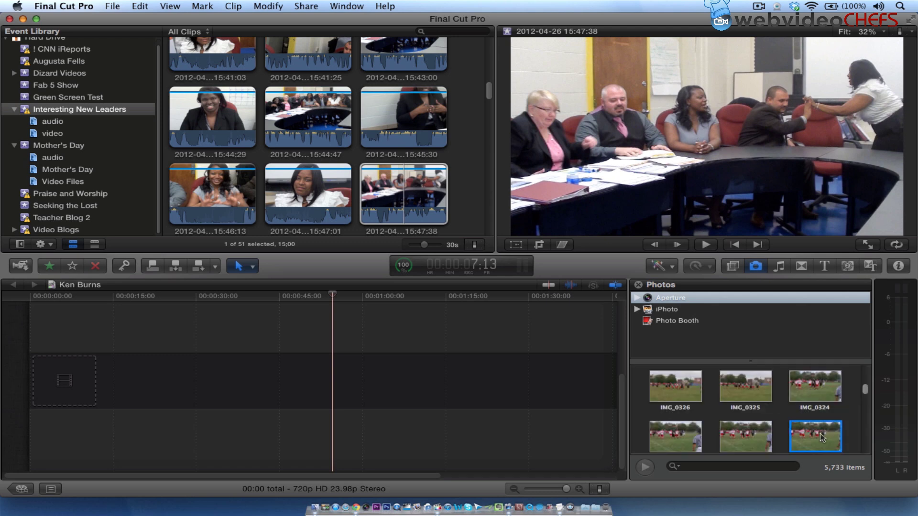
key(Down)
key(Down)
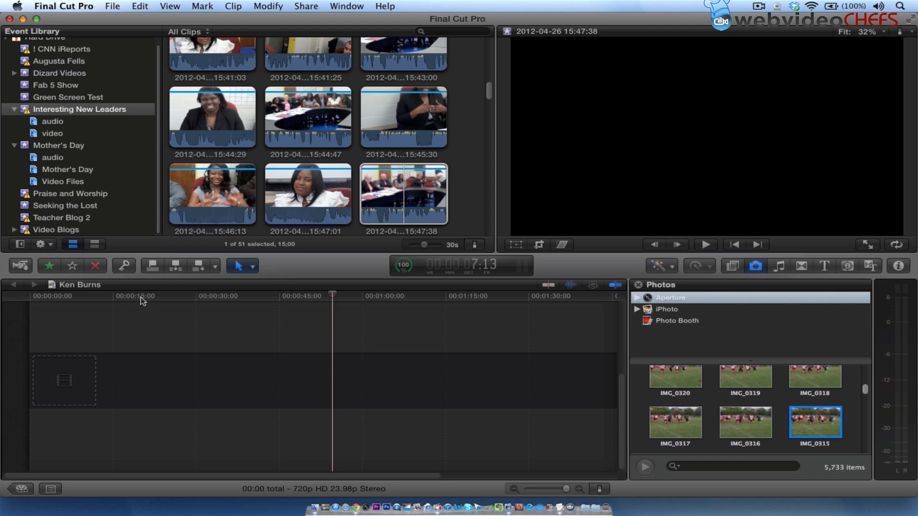
Step: Add IMG_0315 at the timeline start, accepting 1080p HD 23.98p video properties
drag(141, 298, 14, 298)
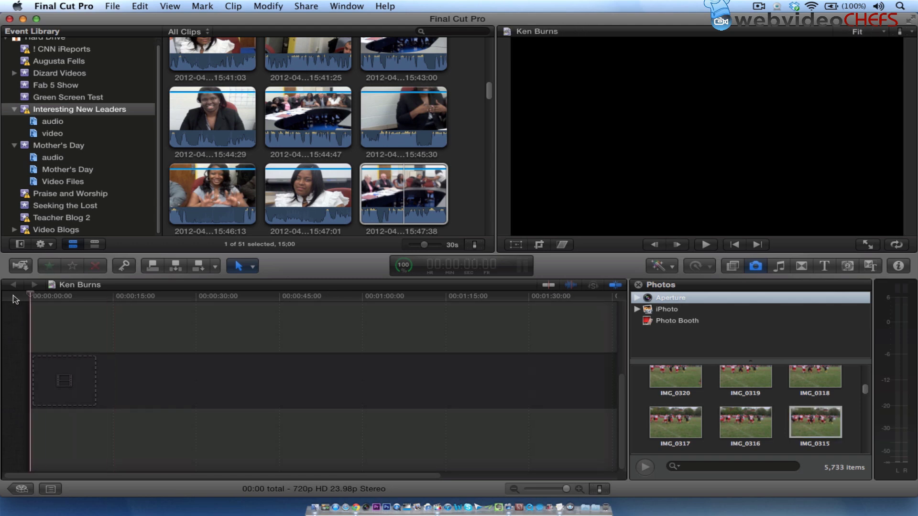
drag(813, 421, 41, 359)
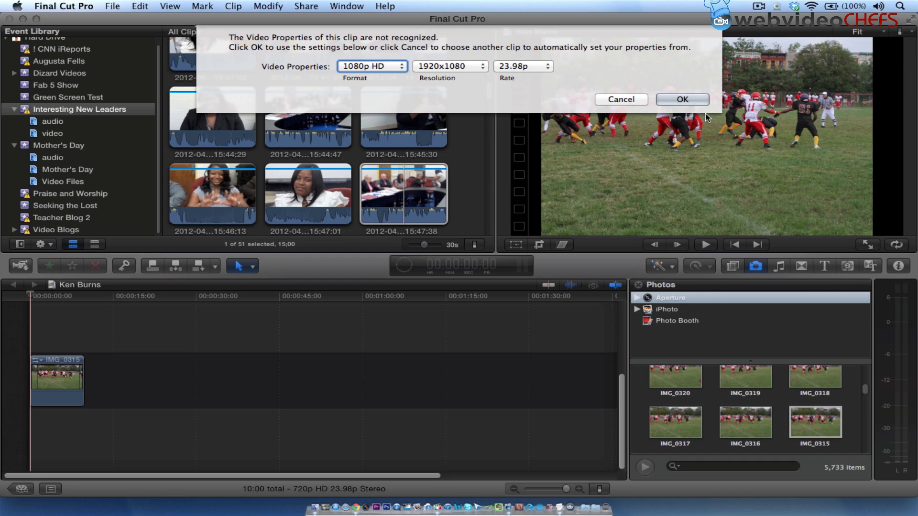
click(683, 99)
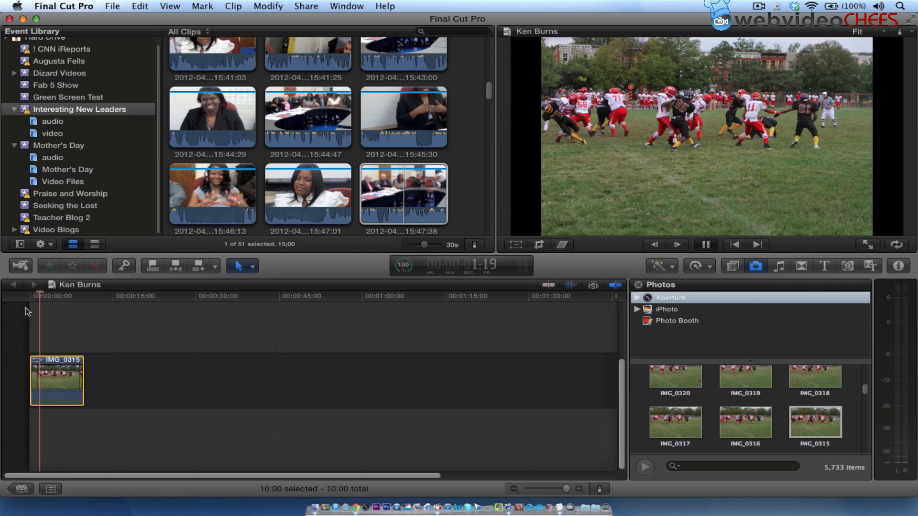
key(space)
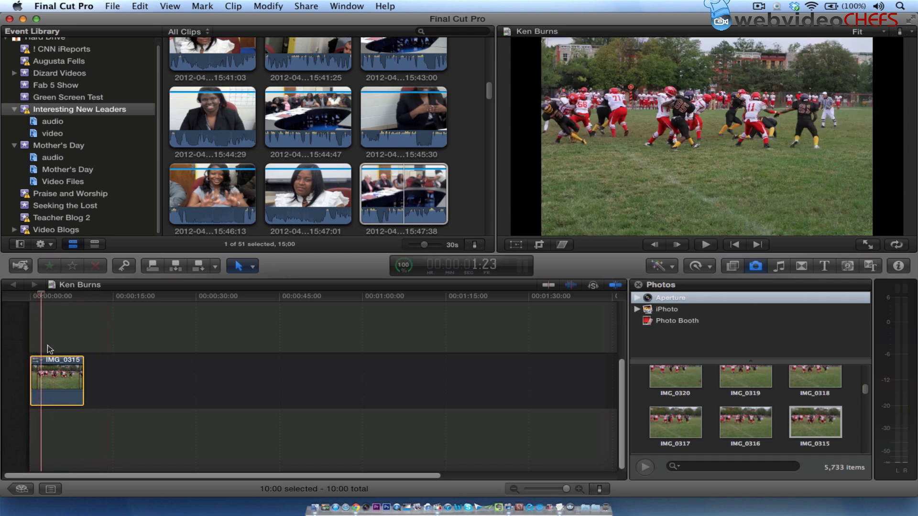
click(59, 6)
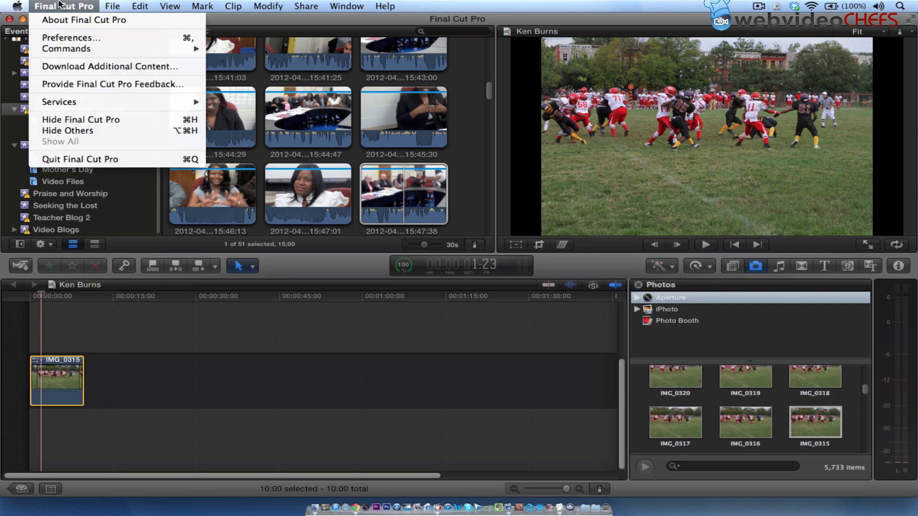
click(72, 37)
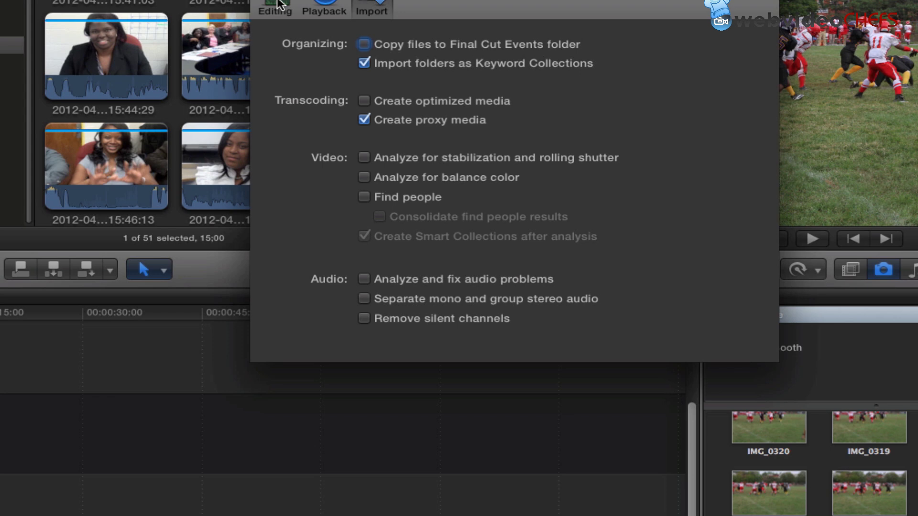
click(280, 5)
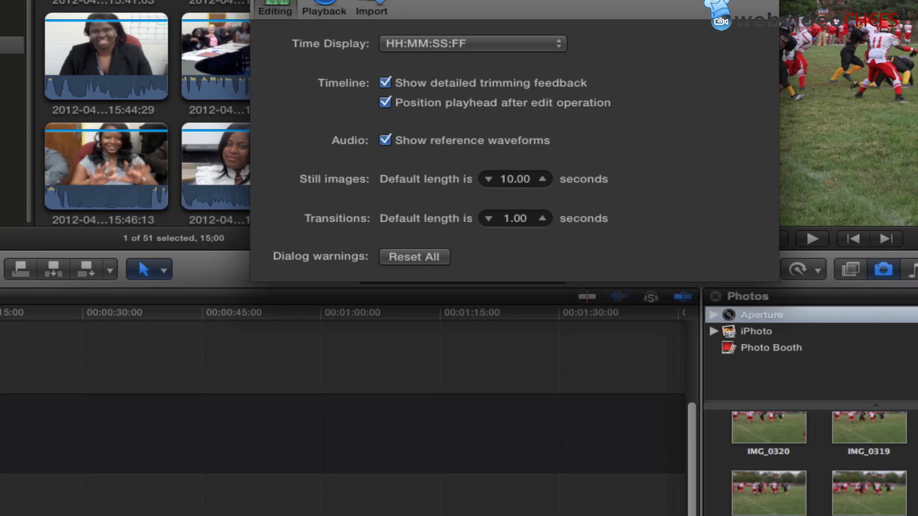
key(super+w)
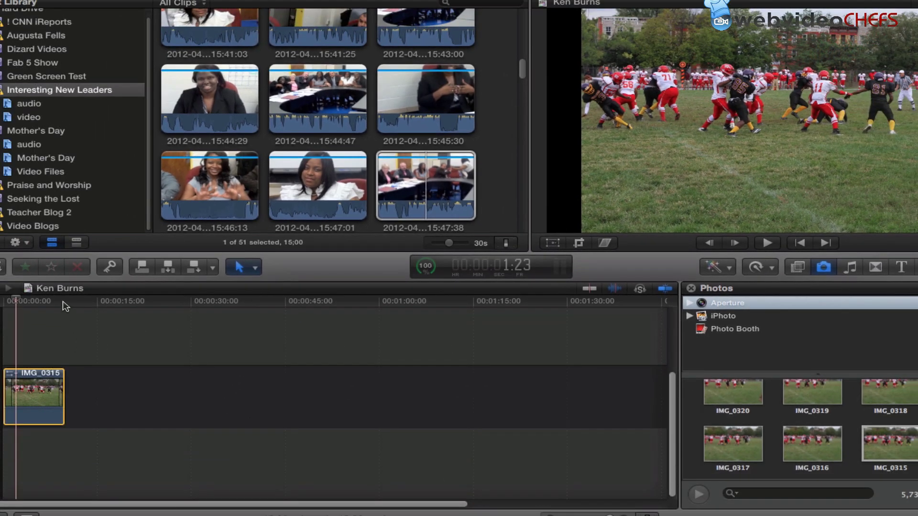
mouse_move(66, 306)
mouse_down()
mouse_move(12, 307)
mouse_move(53, 310)
mouse_up()
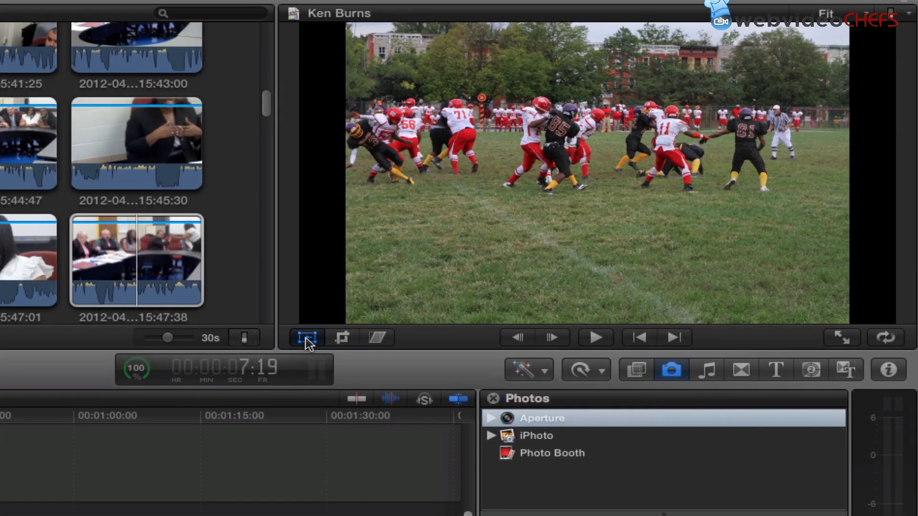
Step: Change IMG_0315's Spatial Conform type from Fit to Fill in the Inspector
click(362, 317)
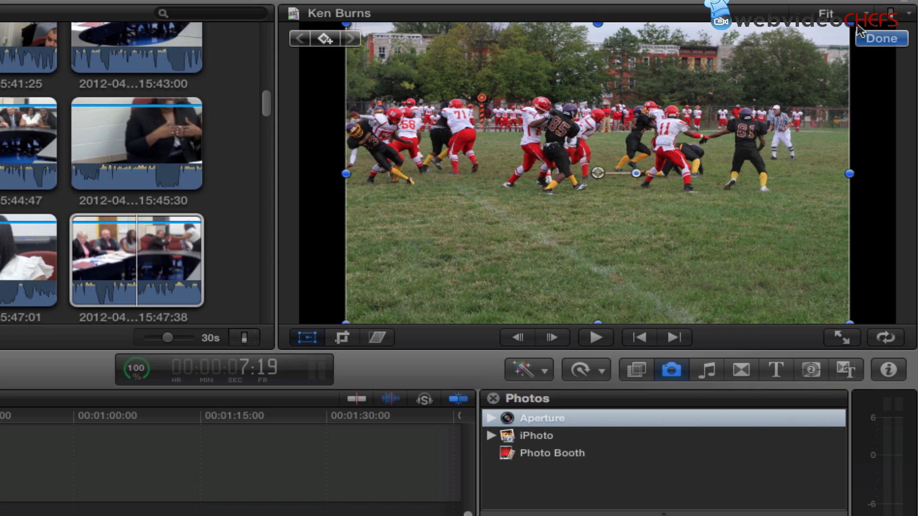
click(874, 39)
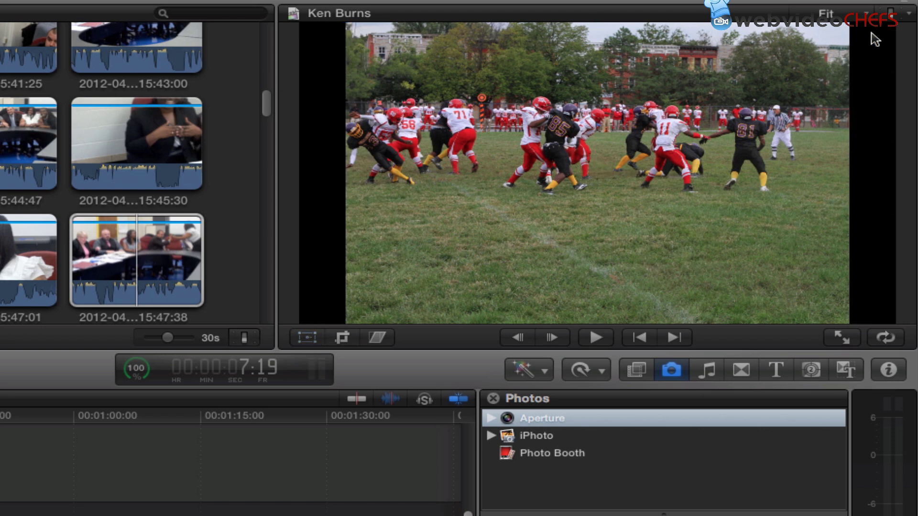
click(890, 371)
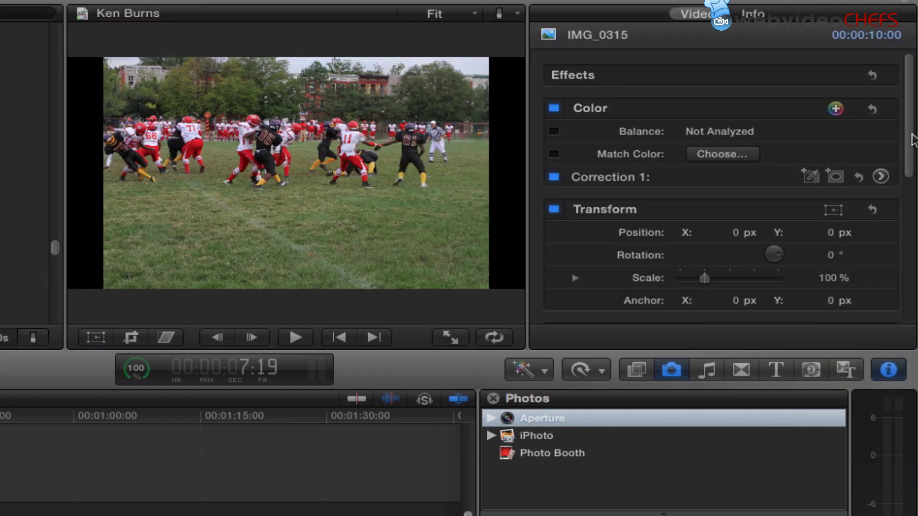
drag(913, 136, 912, 289)
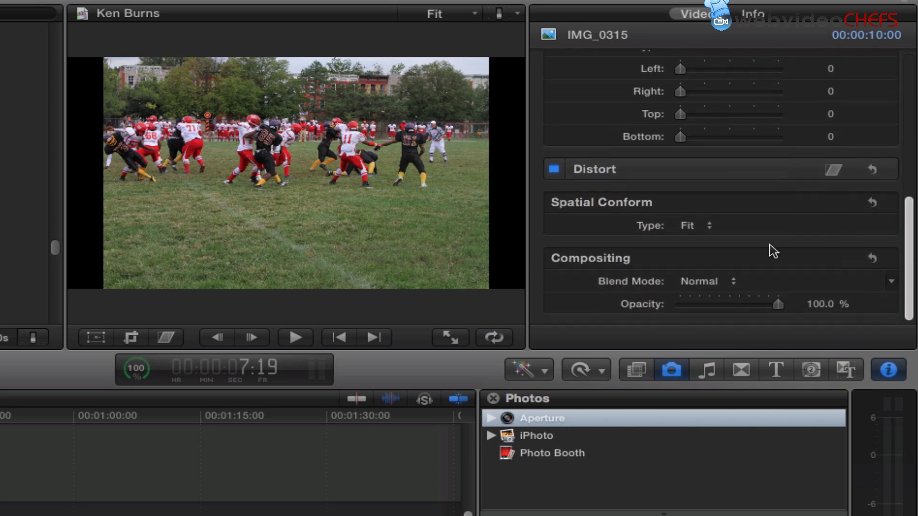
click(708, 230)
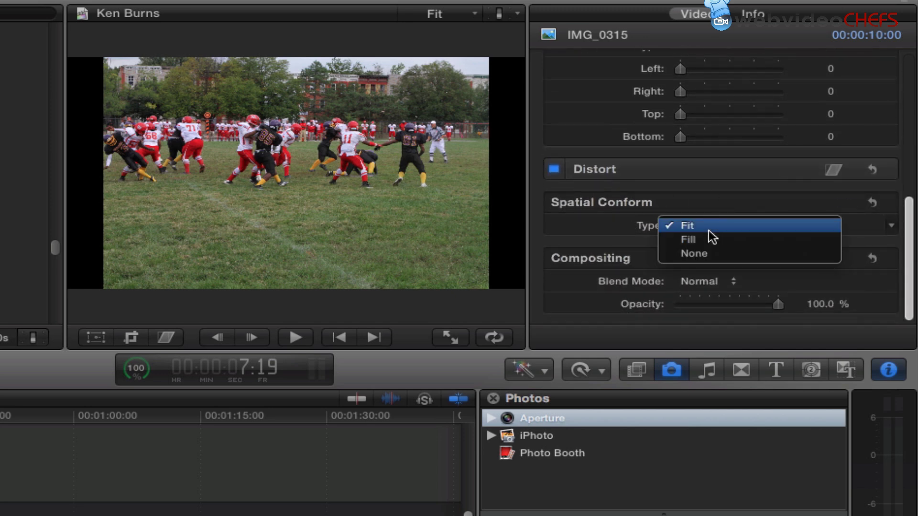
click(710, 243)
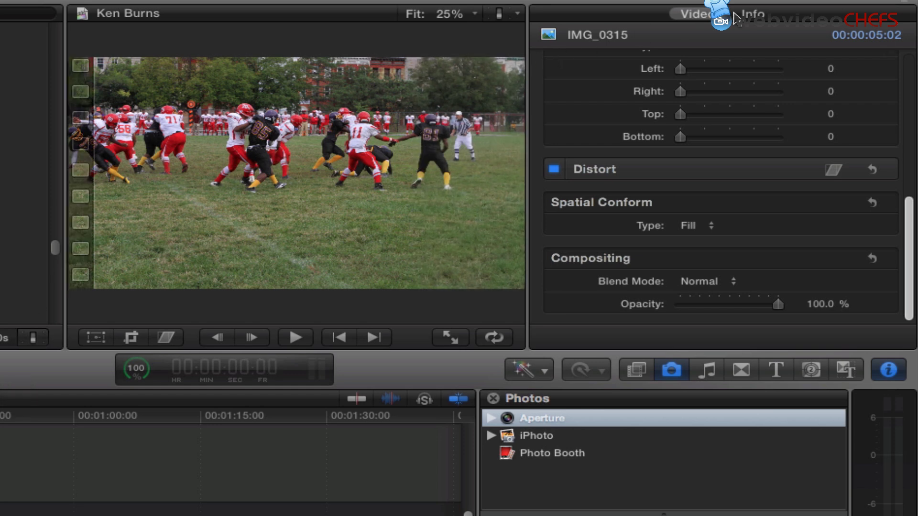
Step: Close the Inspector and extend the football clip's end by about 20 frames
click(888, 371)
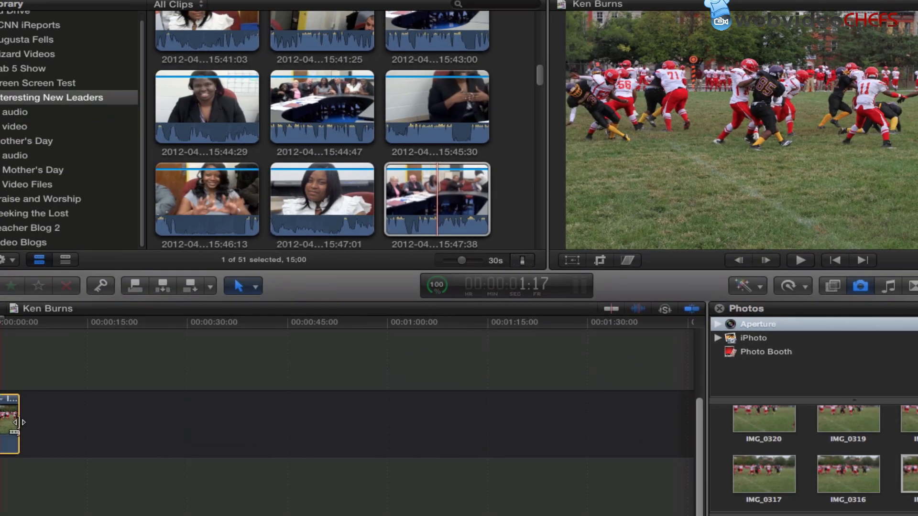
mouse_move(19, 423)
mouse_down()
mouse_move(29, 423)
mouse_move(10, 423)
mouse_move(22, 422)
mouse_up()
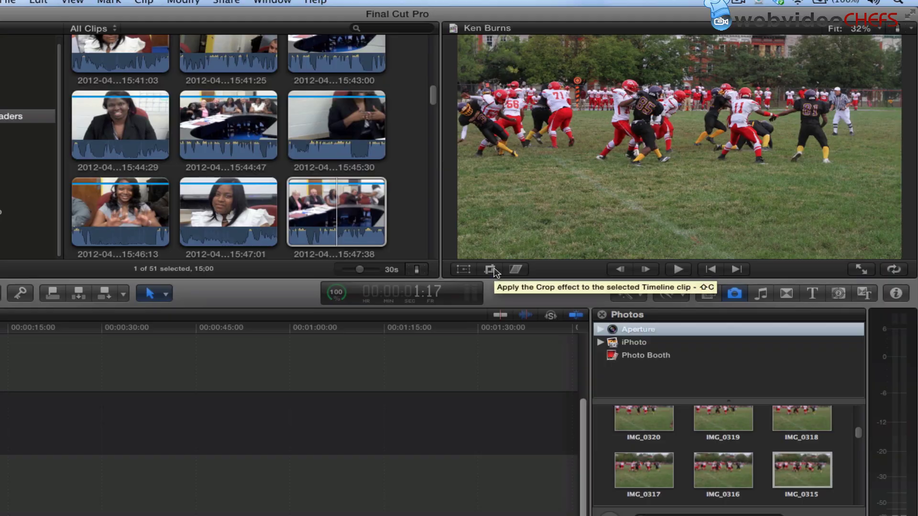
Step: Apply a default Ken Burns move to the football photo and preview it
click(600, 261)
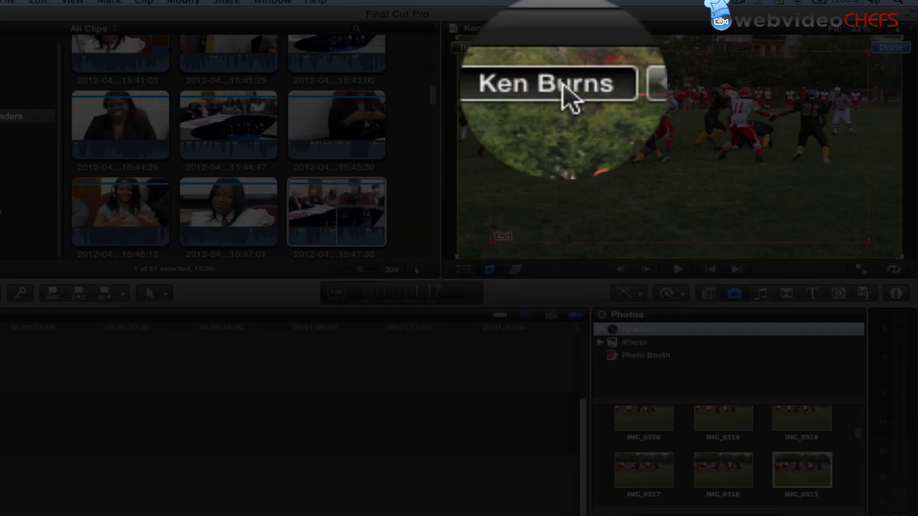
click(570, 48)
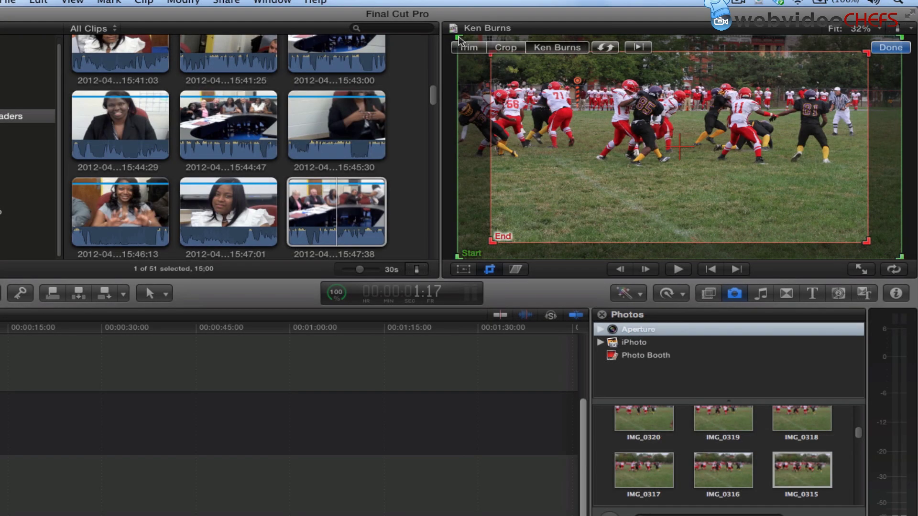
click(648, 50)
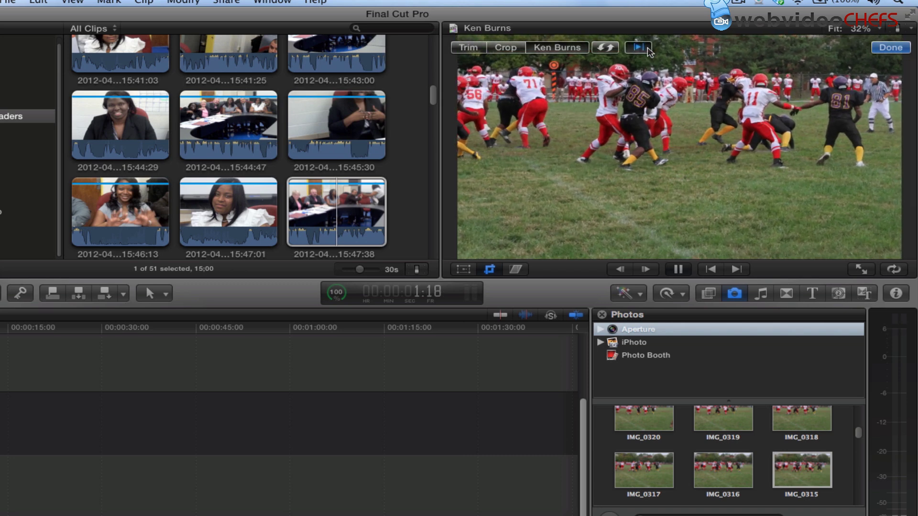
click(891, 47)
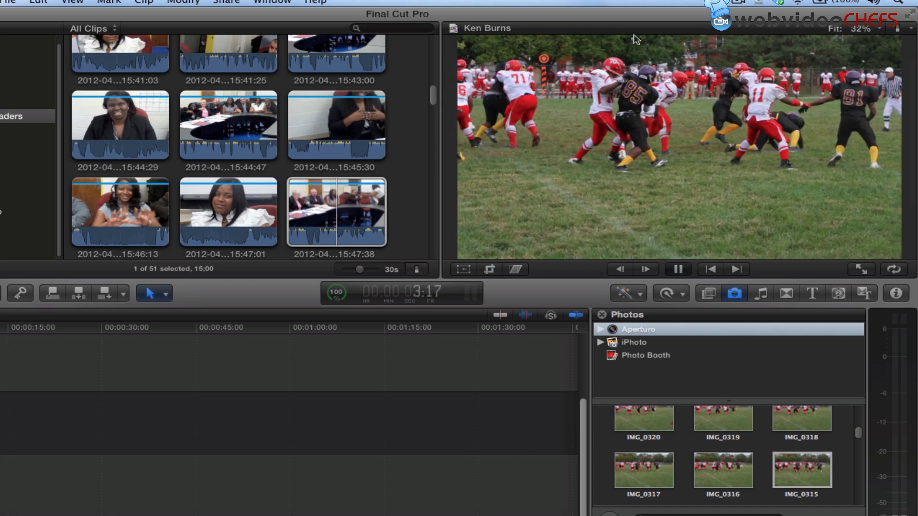
key(space)
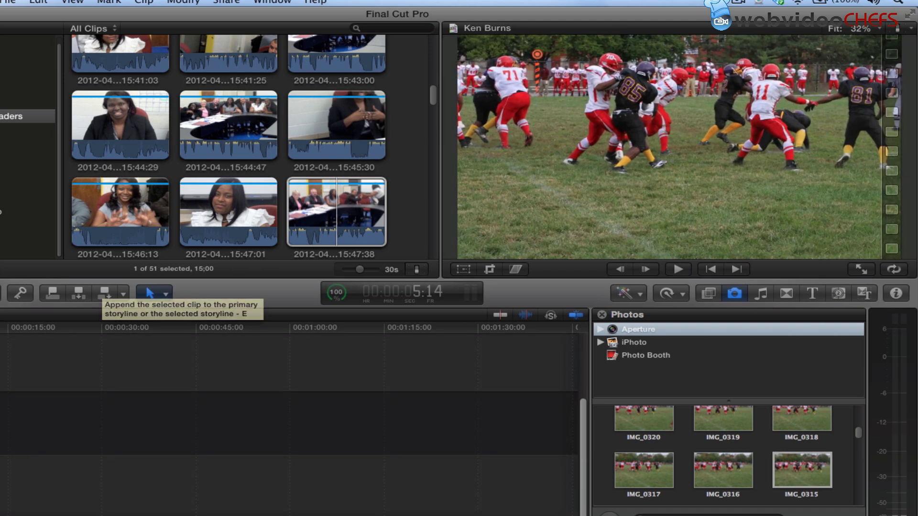
Step: Append the football photo, swap Ken Burns Start/End, and tighten the End frame toward the players
click(103, 294)
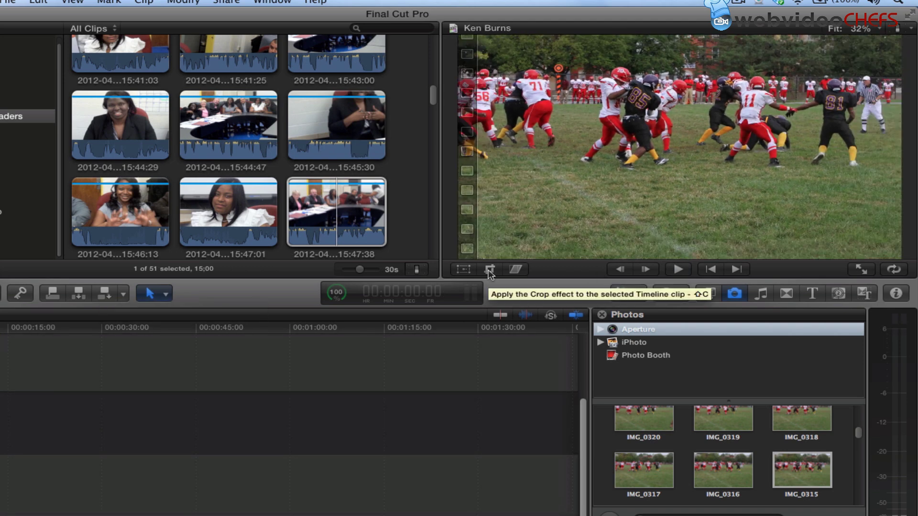
click(489, 270)
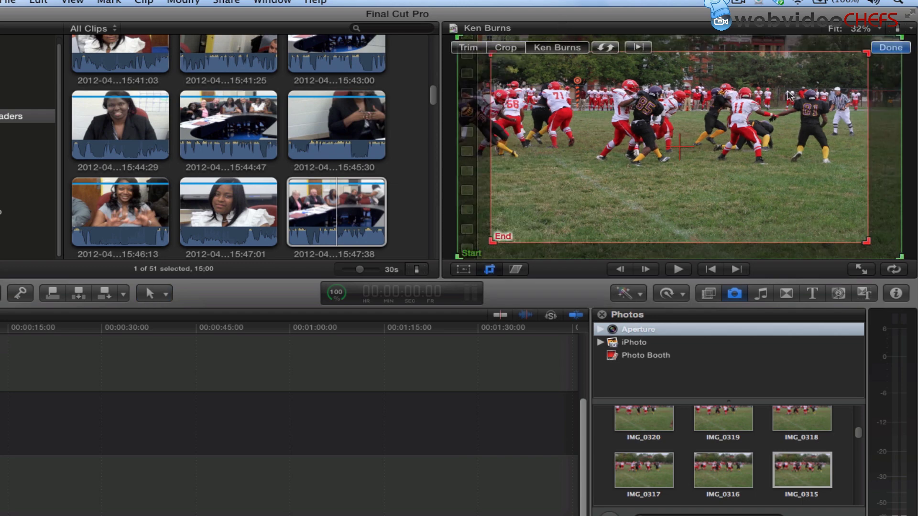
click(610, 54)
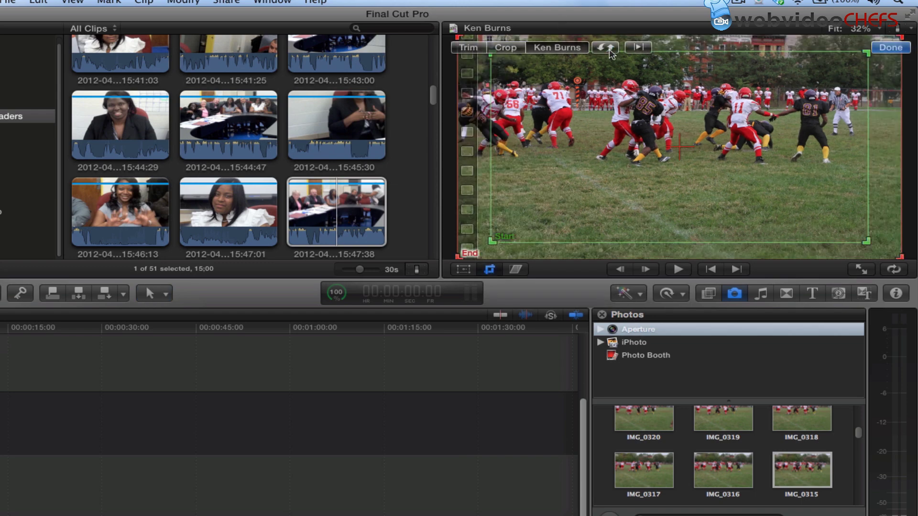
click(638, 48)
drag(459, 41, 655, 115)
drag(762, 167, 771, 116)
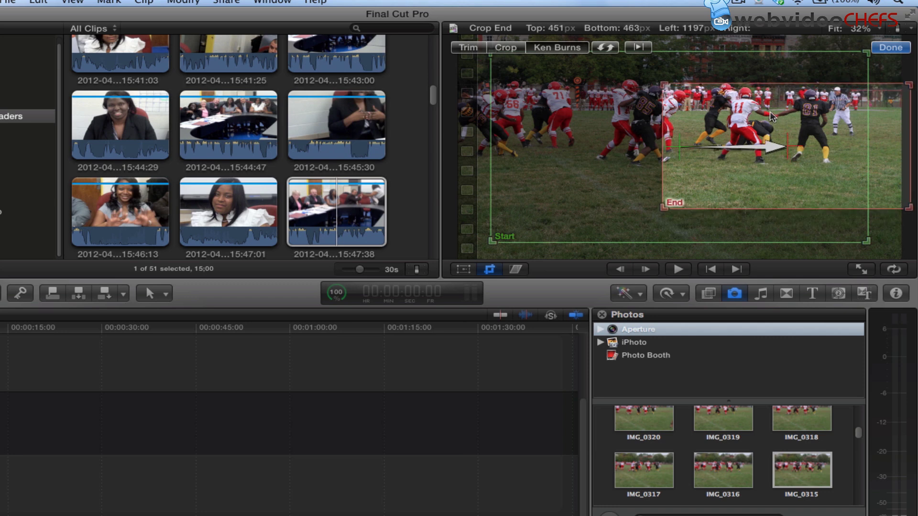
click(638, 48)
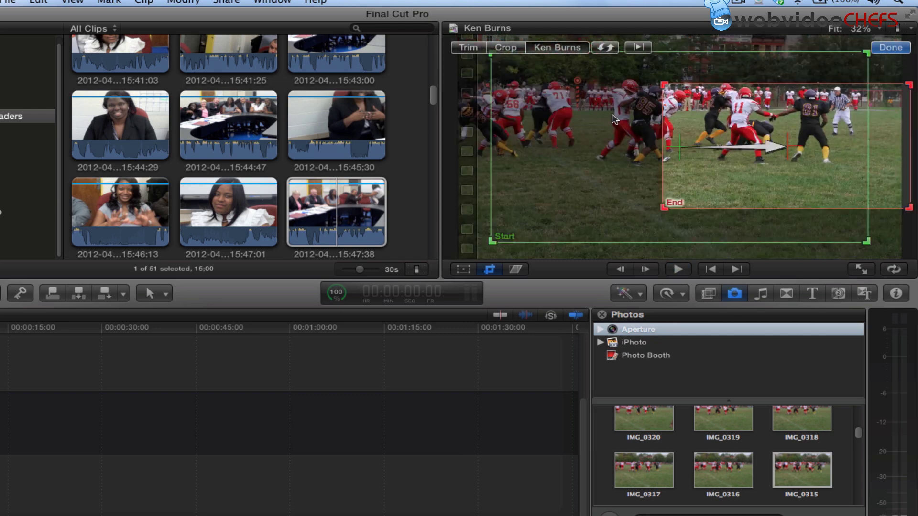
Step: Refine the End framing over the players and finish the Ken Burns move
drag(666, 85, 463, 54)
drag(718, 82, 621, 81)
mouse_move(808, 201)
mouse_down()
mouse_move(832, 221)
mouse_move(821, 211)
mouse_up()
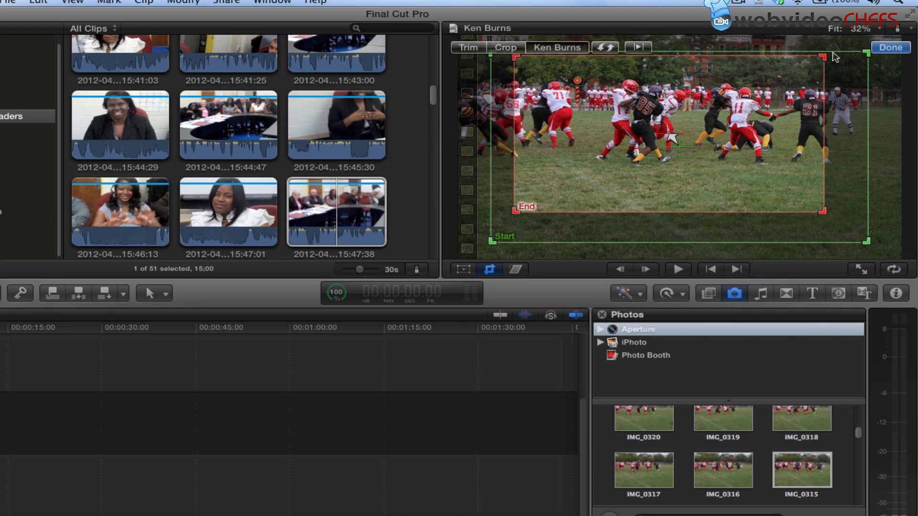
click(890, 48)
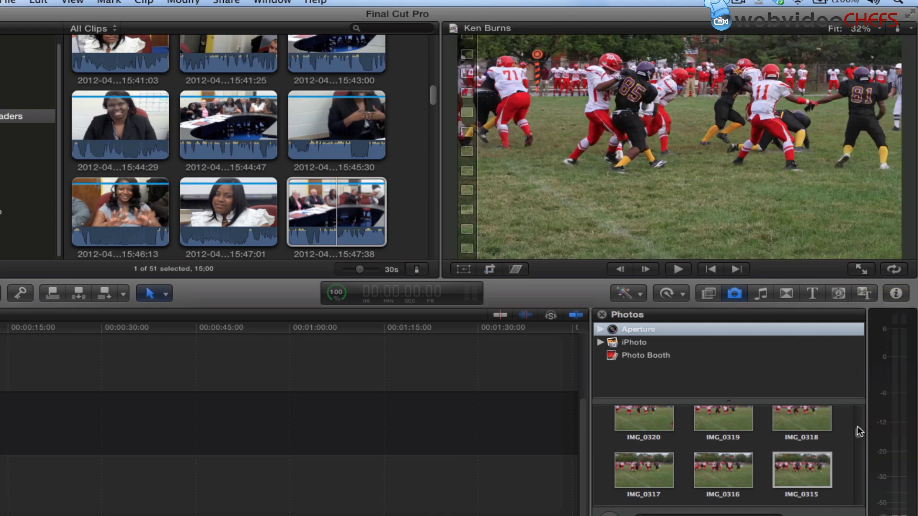
Step: Add the portrait photo IMG_1930 to the timeline and shorten the clip
drag(859, 433, 858, 402)
click(722, 439)
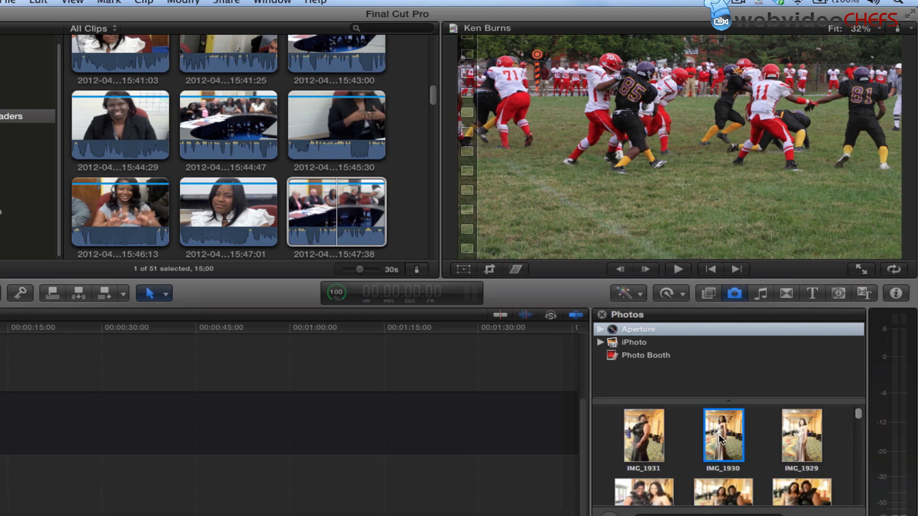
drag(723, 429, 2, 388)
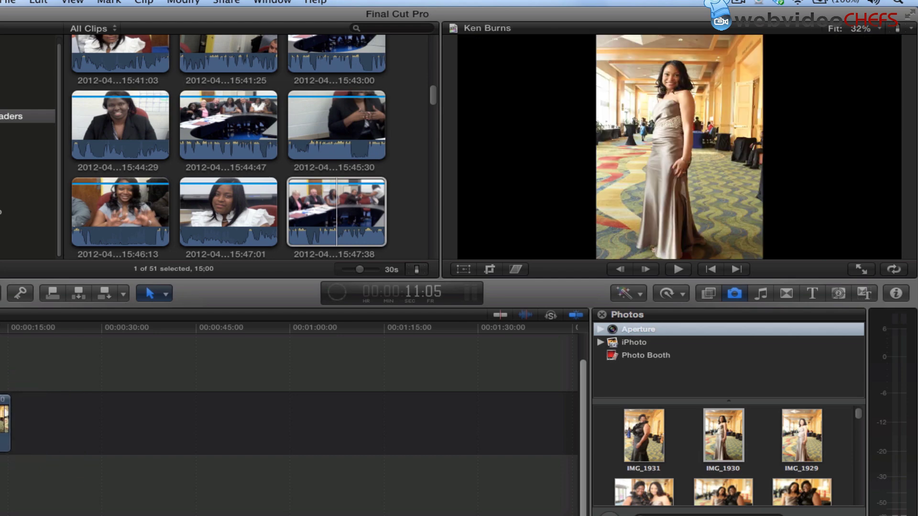
drag(4, 412, 1, 412)
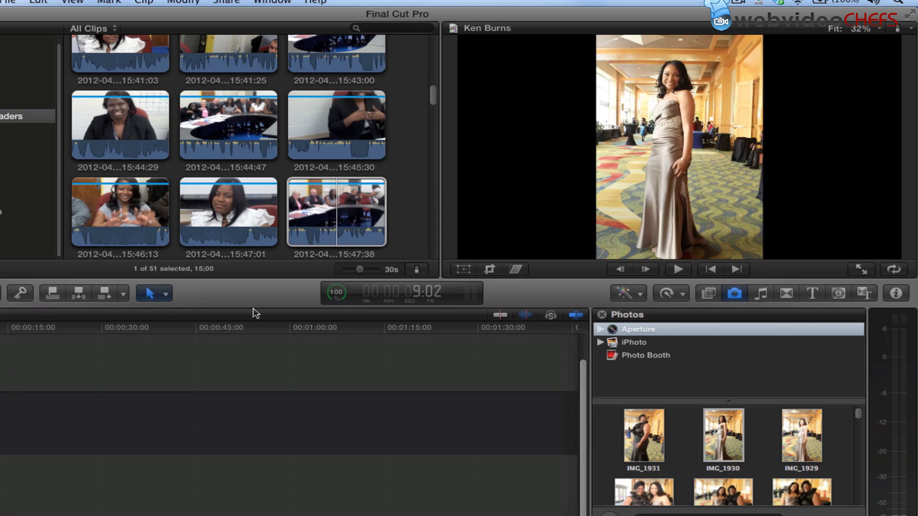
Step: Set IMG_1930's Spatial Conform to Fill, then back to Fit, and close the Inspector
click(896, 293)
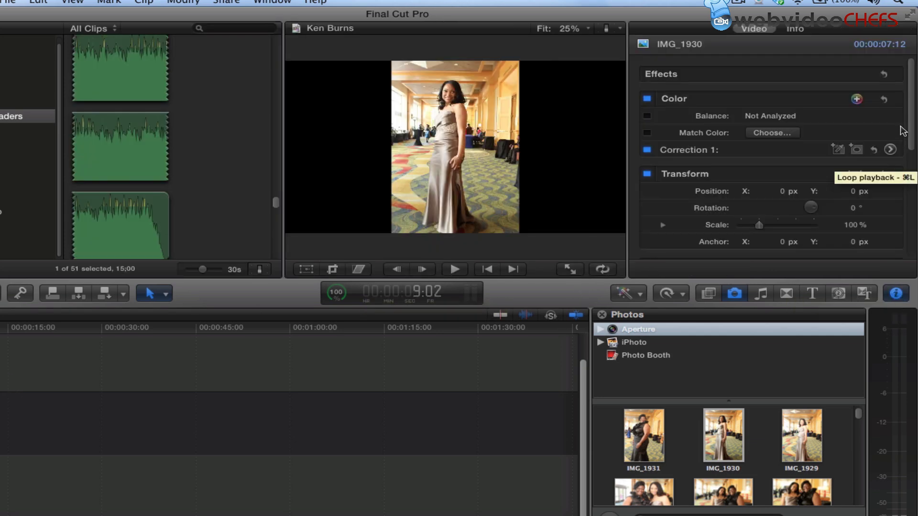
scroll(764, 200, down, 10)
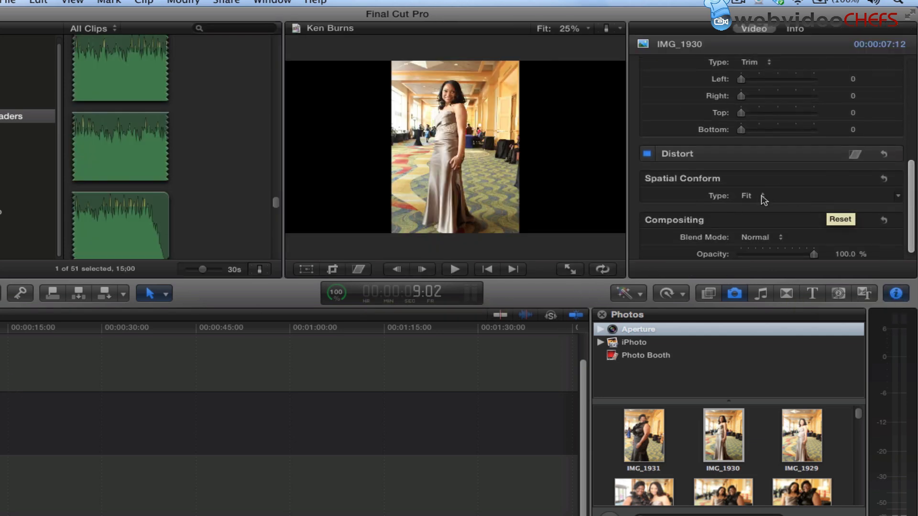
click(763, 200)
click(755, 207)
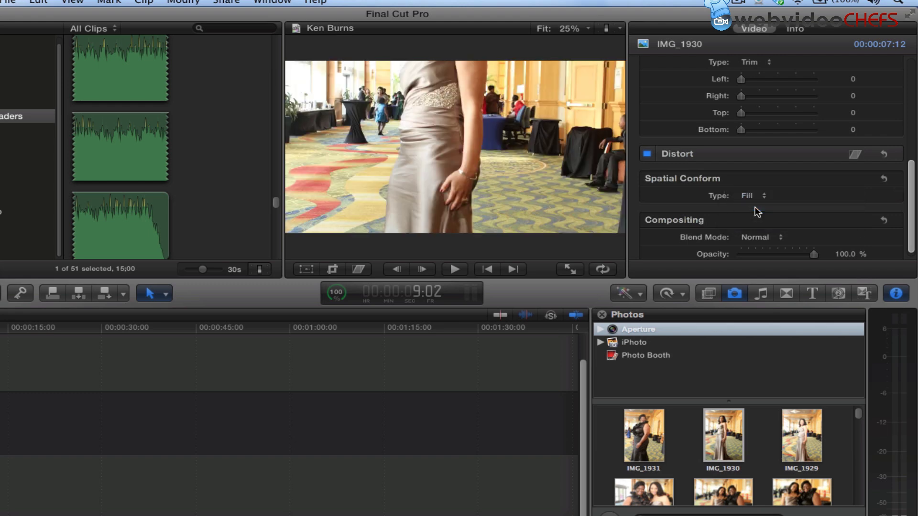
click(758, 198)
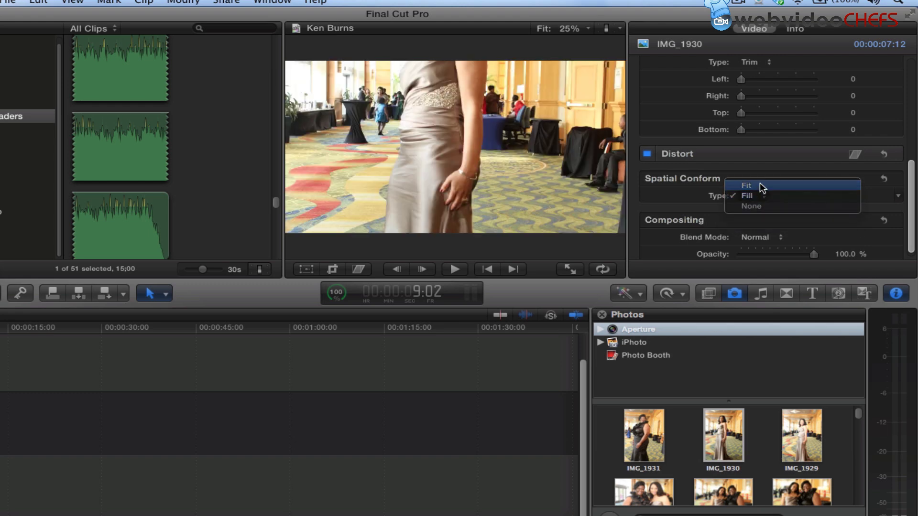
click(761, 185)
click(896, 293)
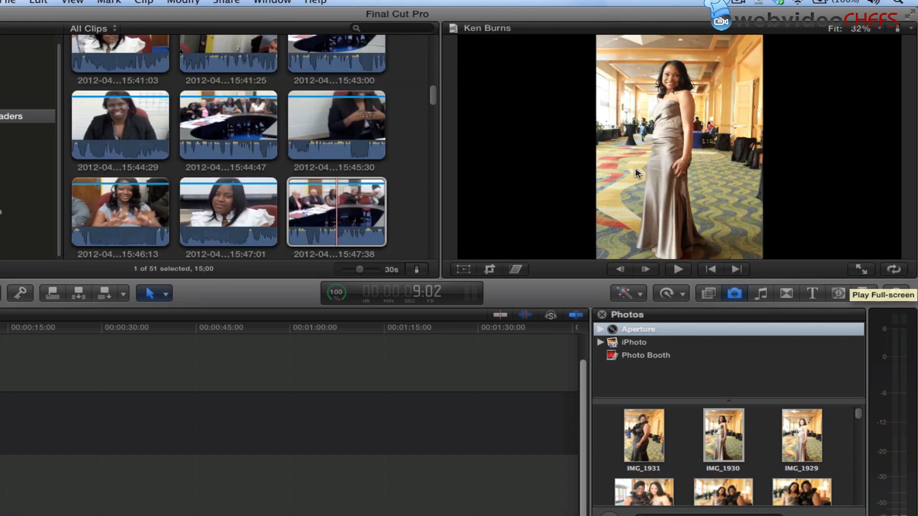
Step: Apply a default Ken Burns pan to IMG_1930, preview it, then stop playback
click(489, 271)
click(558, 47)
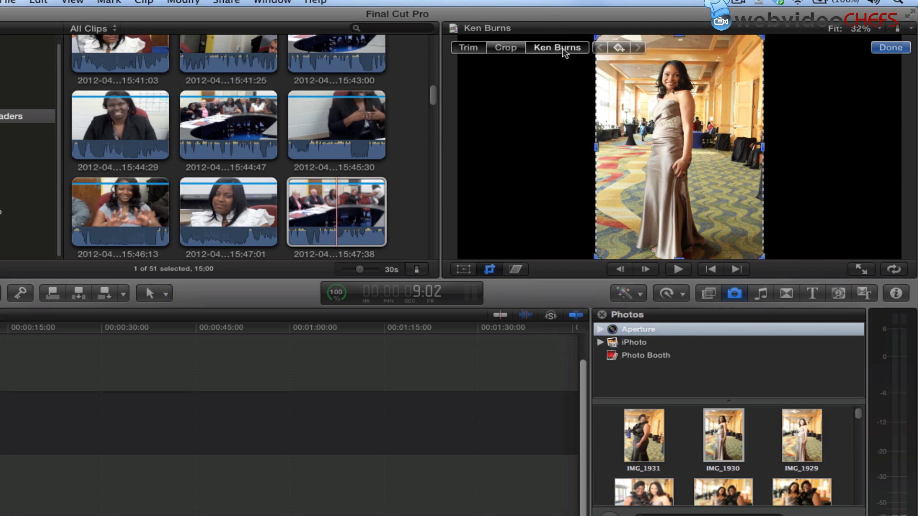
click(638, 47)
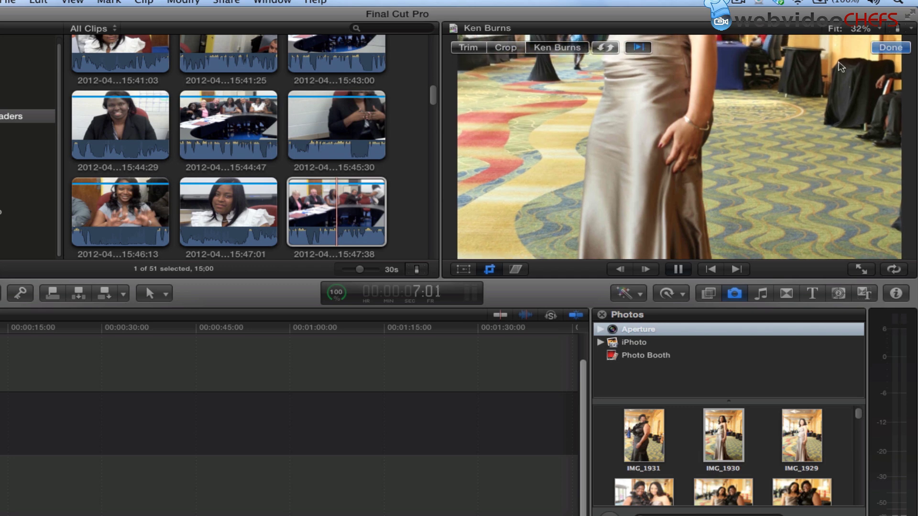
click(884, 49)
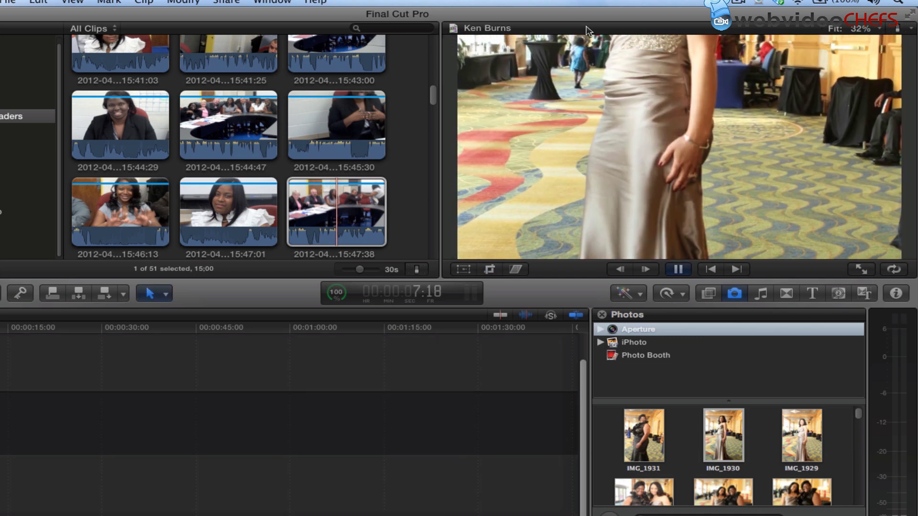
key(space)
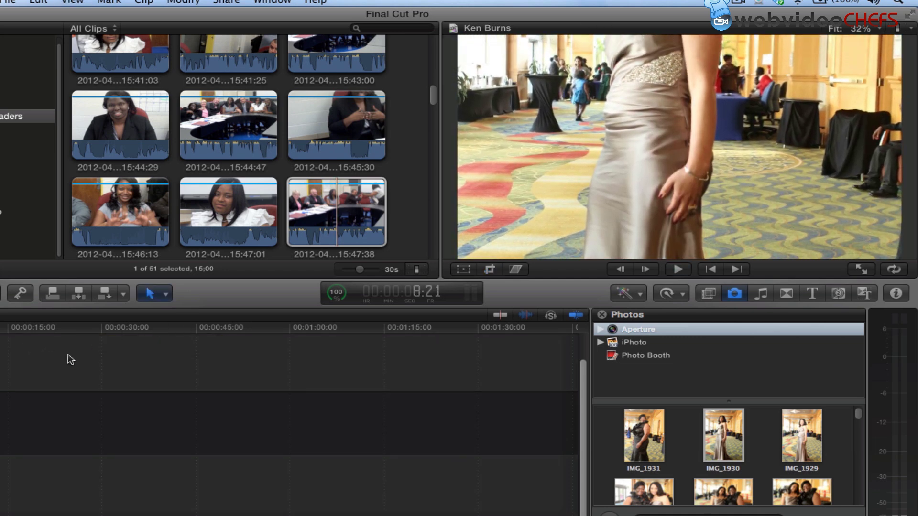
Step: Reopen IMG_1930's Ken Burns framing and enlarge the End rectangle up and left
click(489, 270)
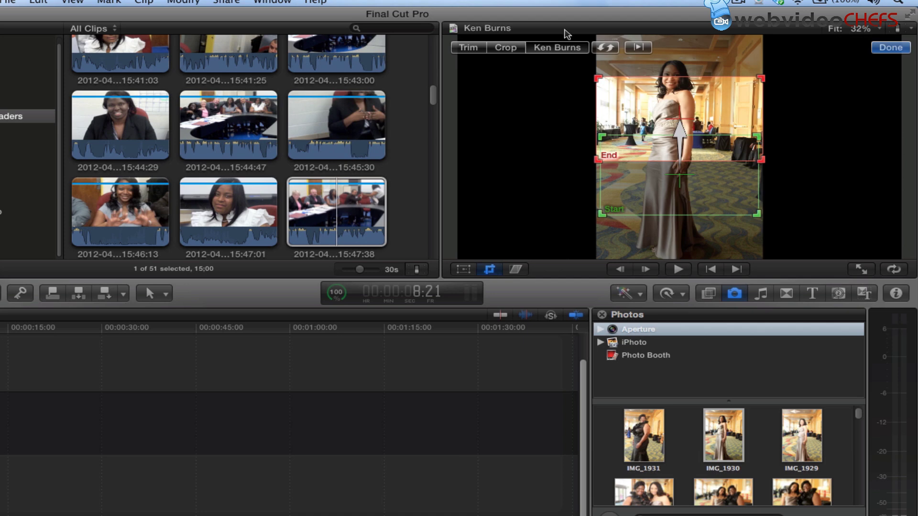
click(468, 49)
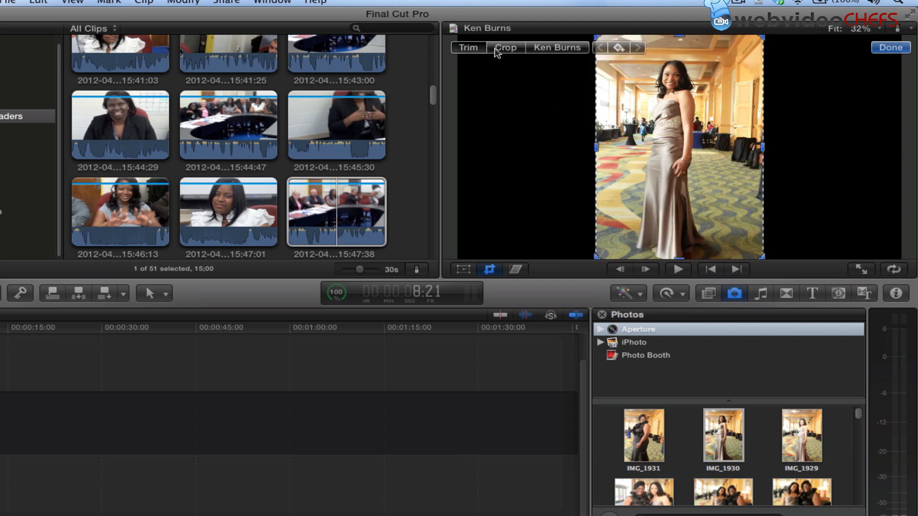
click(557, 49)
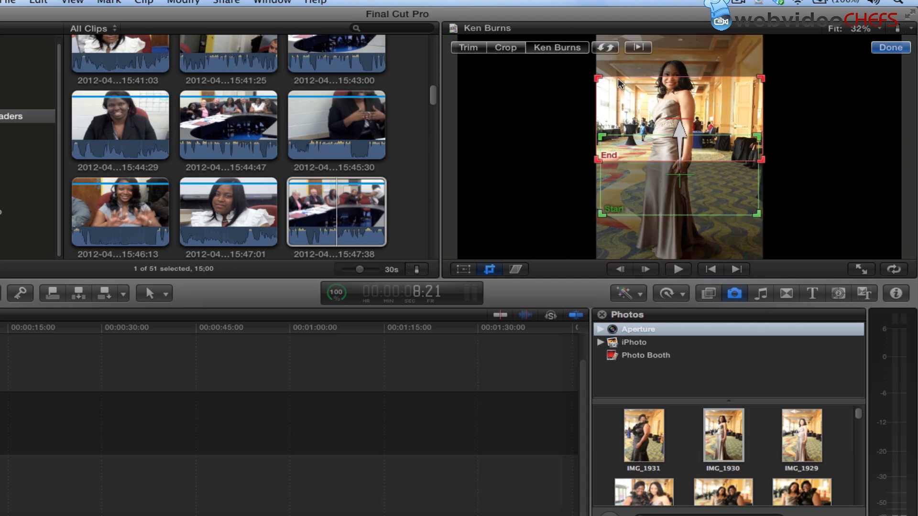
drag(598, 78, 521, 40)
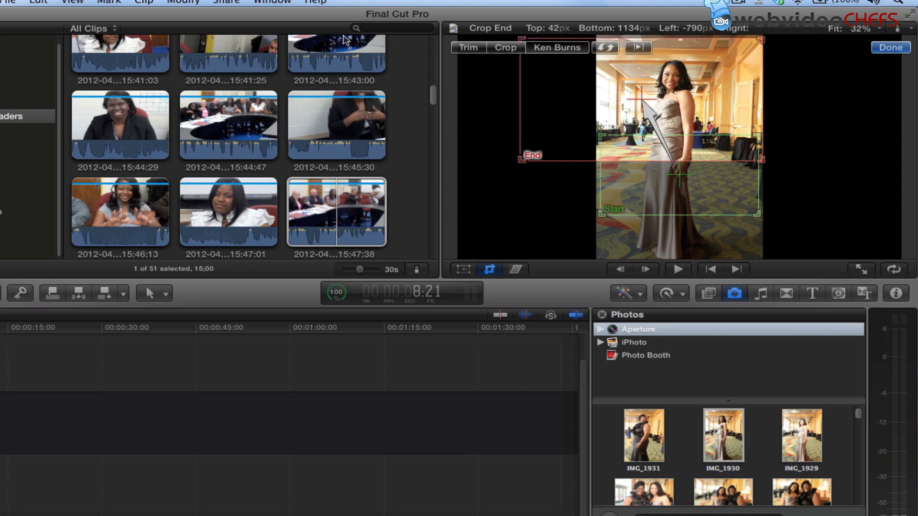
Step: Widen the Start rectangle past the whole portrait, fine-tune both frames, and preview the push-in
drag(602, 216, 361, 245)
drag(746, 201, 733, 127)
drag(744, 173, 911, 260)
drag(757, 151, 705, 125)
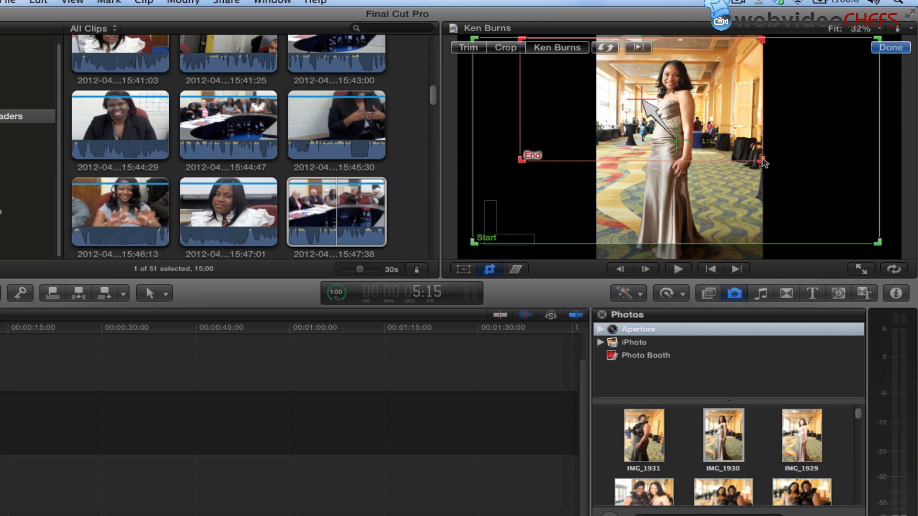
drag(763, 163, 843, 202)
drag(757, 130, 745, 130)
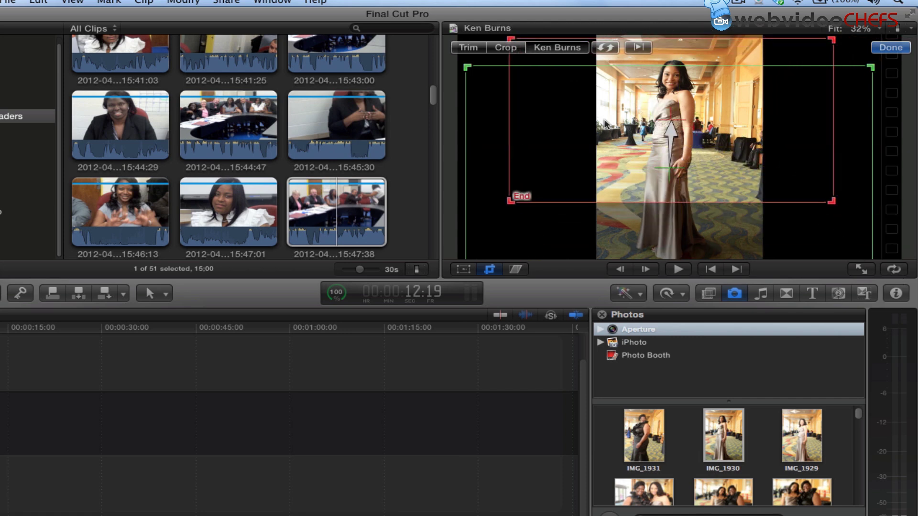
drag(492, 106, 491, 77)
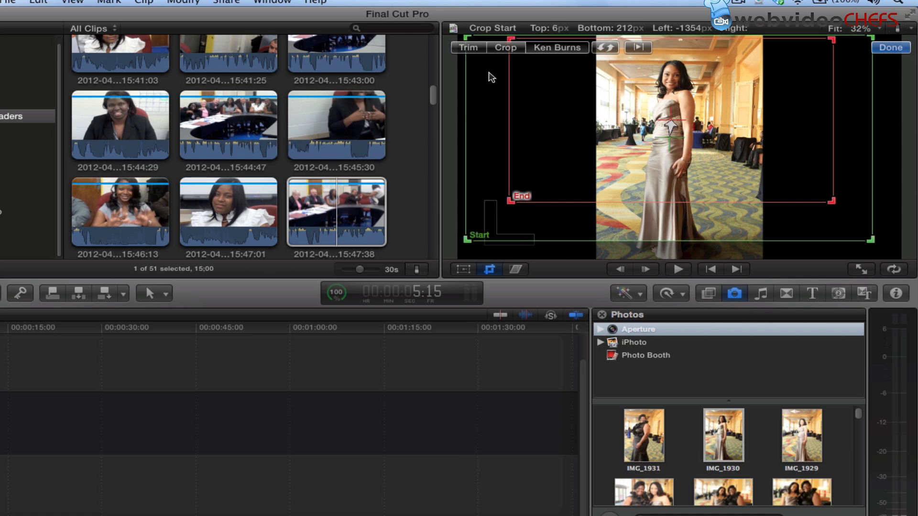
click(641, 47)
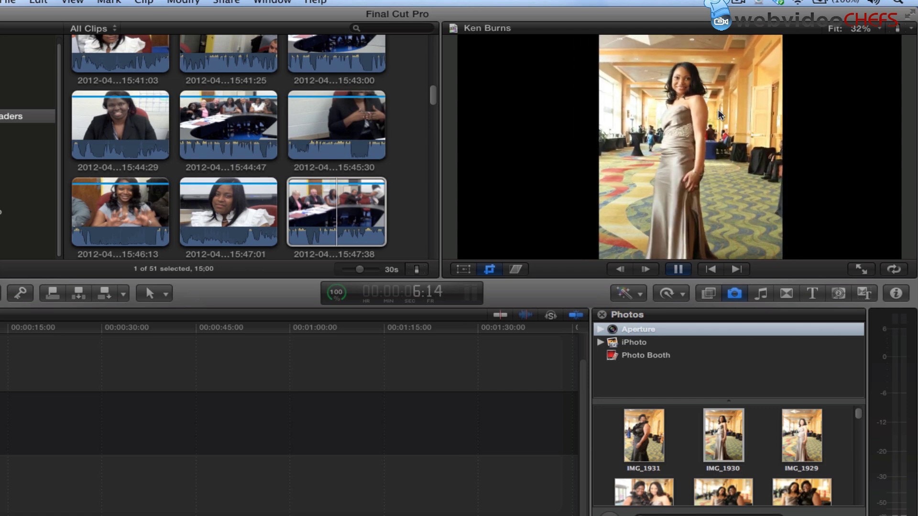
Step: Stop the Ken Burns preview playback of IMG_1930
key(space)
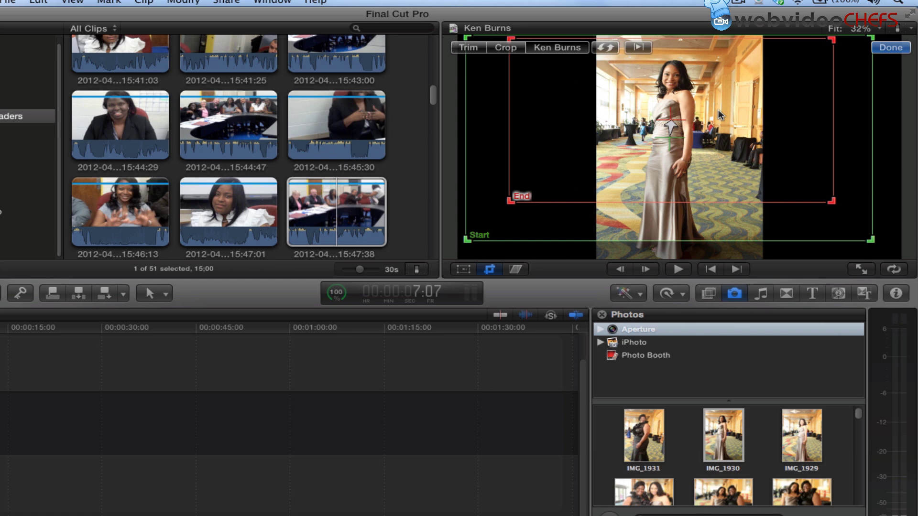